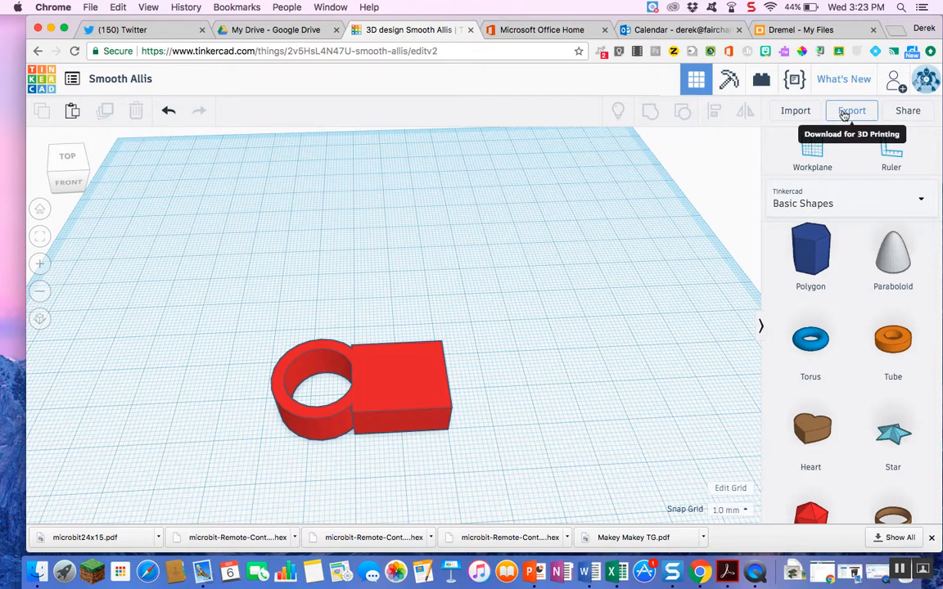
Export everything in the Smooth Allis design as an .STL file for 3D printing
{"action": "left_click", "coordinate": [844, 113]}
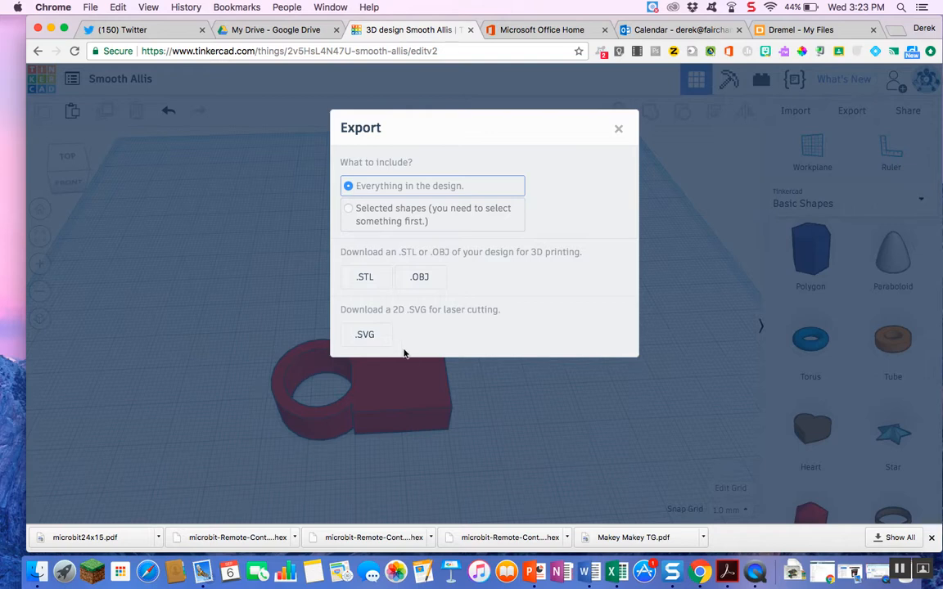
{"action": "left_click", "coordinate": [365, 278]}
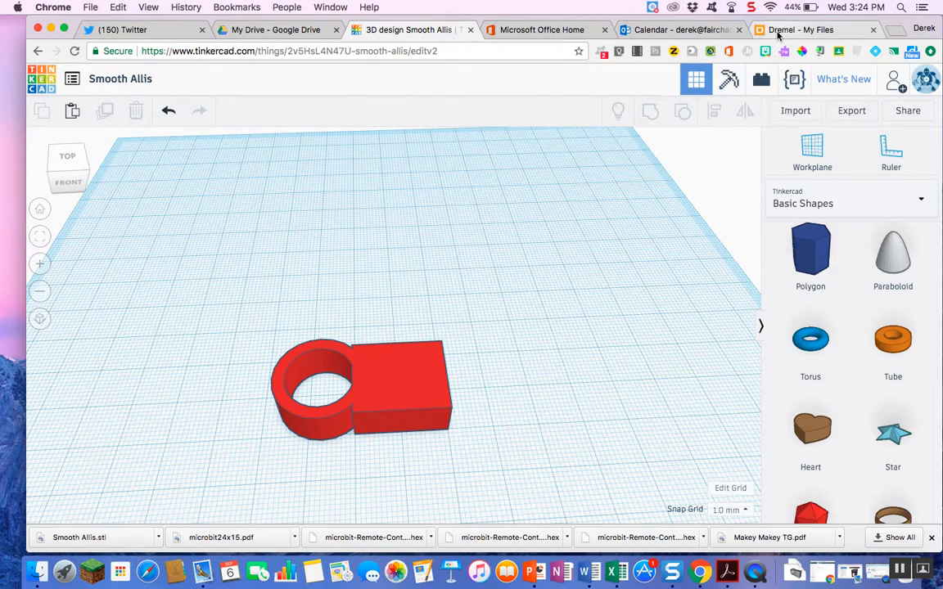
Switch to the Dremel print cloud's My Files page and start choosing a file for a new single-file upload
{"action": "left_click", "coordinate": [779, 30]}
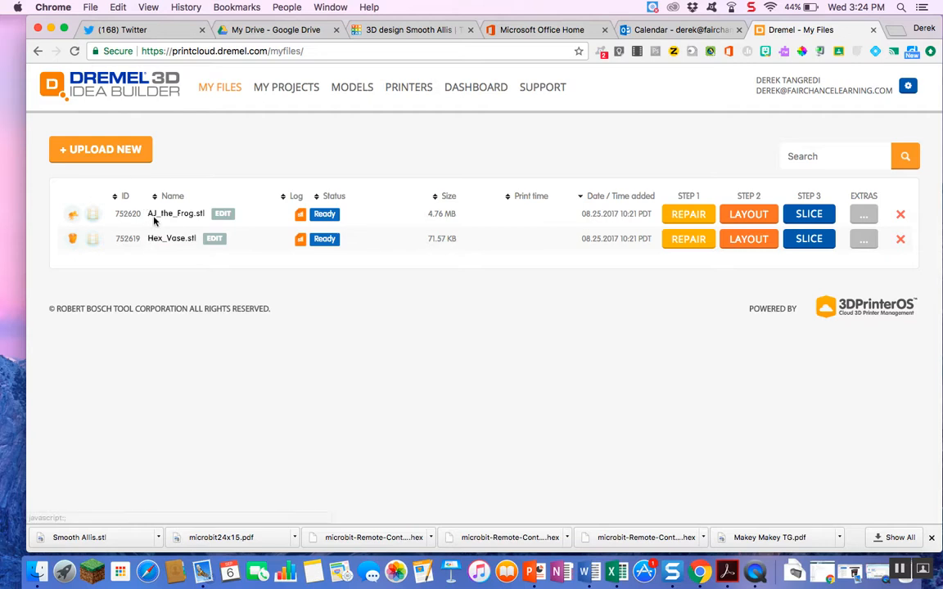
{"action": "left_click_drag", "start_coordinate": [95, 213], "coordinate": [154, 237]}
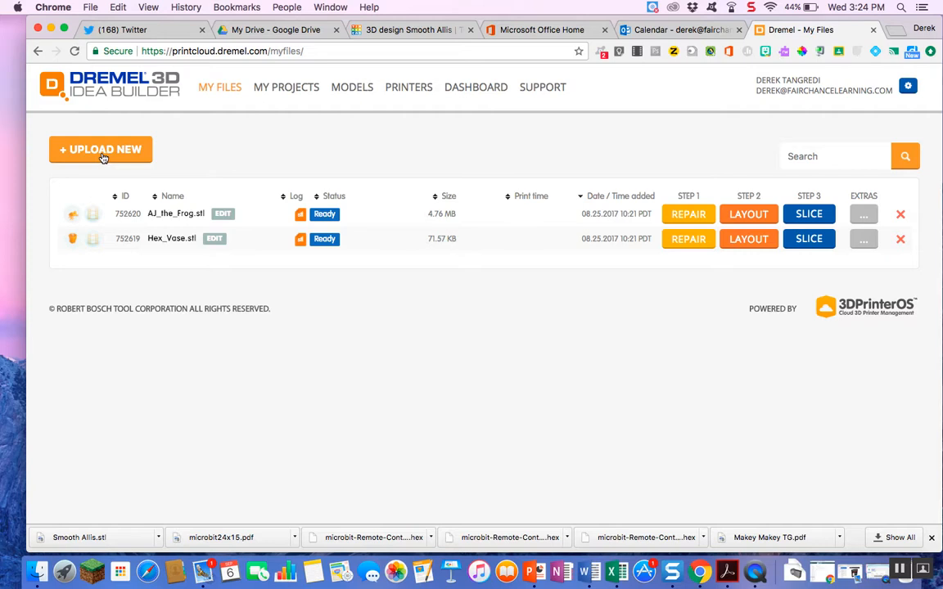
{"action": "left_click", "coordinate": [94, 155]}
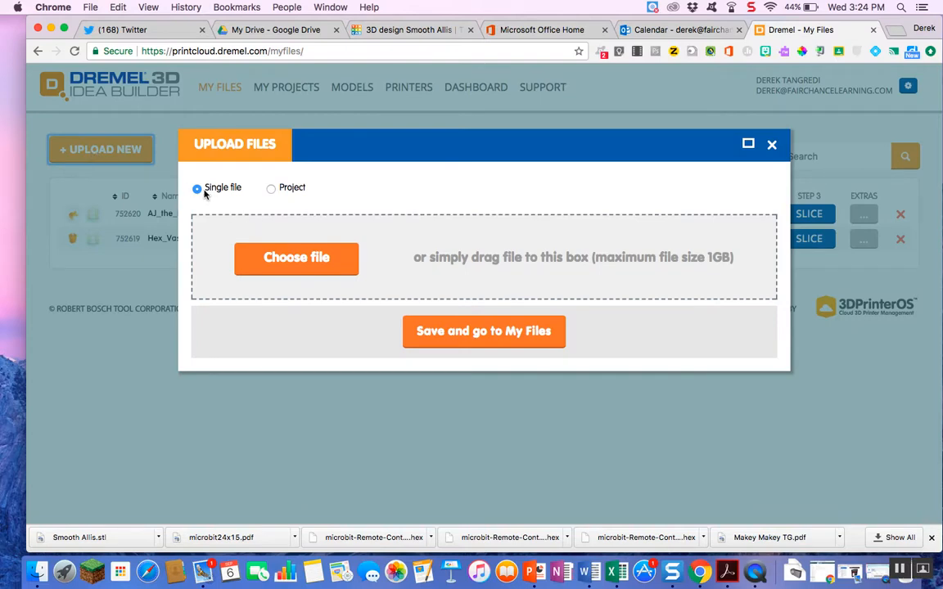
{"action": "left_click", "coordinate": [277, 260]}
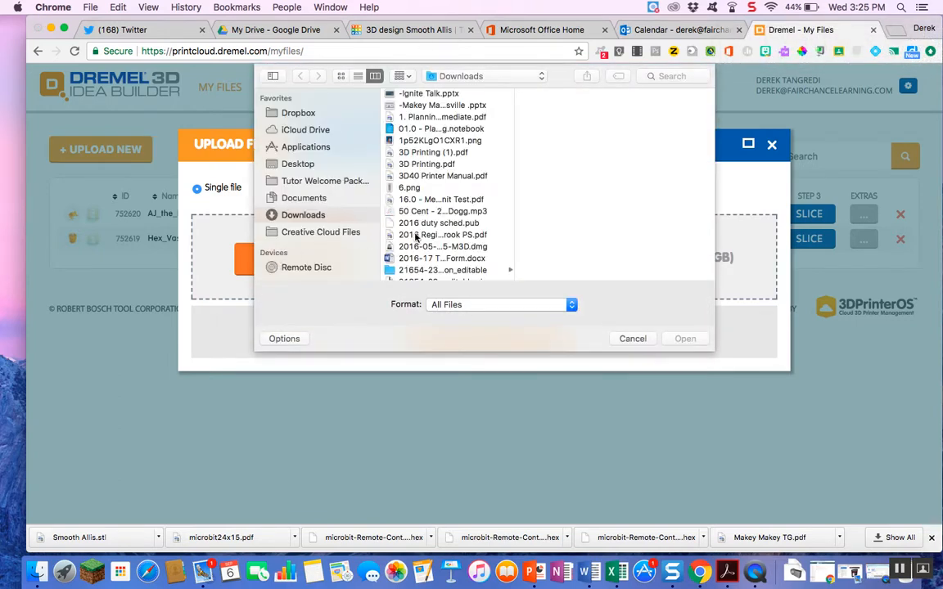
Upload Smooth Allis.stl from the Downloads folder and save it to My Files
{"action": "scroll", "coordinate": [415, 236], "scroll_direction": "up", "scroll_amount": 3}
{"action": "scroll", "coordinate": [415, 235], "scroll_direction": "down", "scroll_amount": 15}
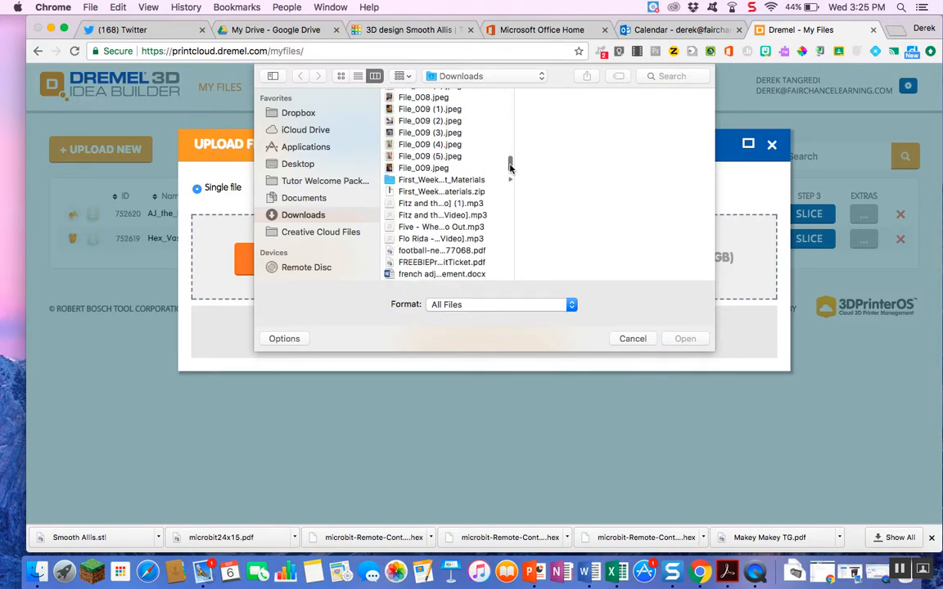
{"action": "left_click_drag", "start_coordinate": [508, 160], "coordinate": [507, 250]}
{"action": "scroll", "coordinate": [451, 235], "scroll_direction": "down", "scroll_amount": 8}
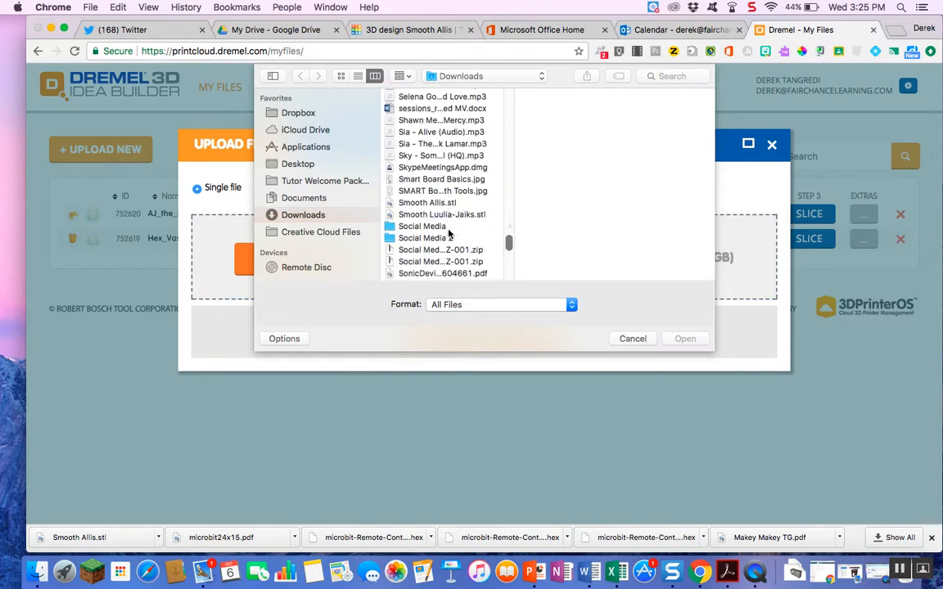
{"action": "scroll", "coordinate": [448, 234], "scroll_direction": "down", "scroll_amount": 5}
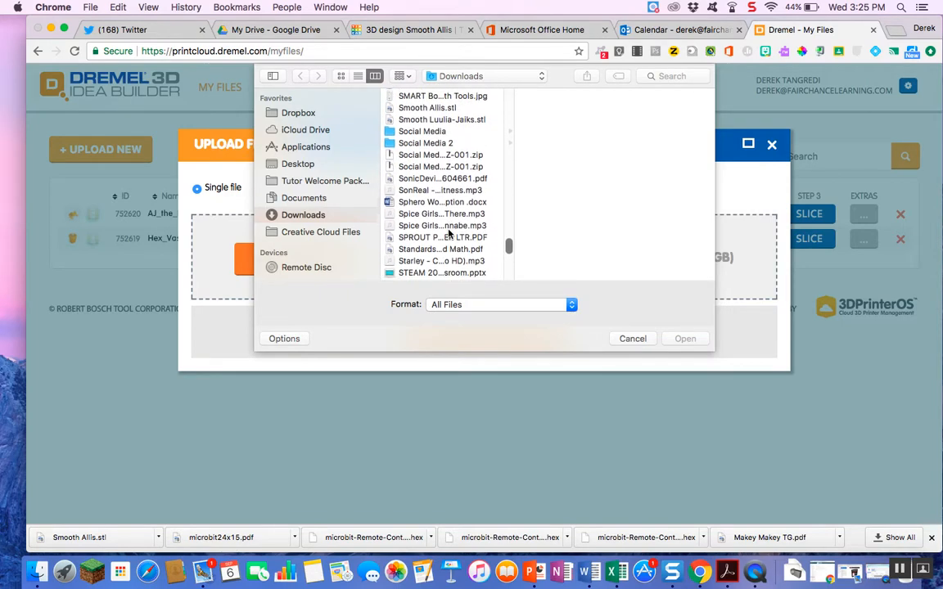
{"action": "scroll", "coordinate": [449, 234], "scroll_direction": "up", "scroll_amount": 10}
{"action": "scroll", "coordinate": [449, 234], "scroll_direction": "up", "scroll_amount": 4}
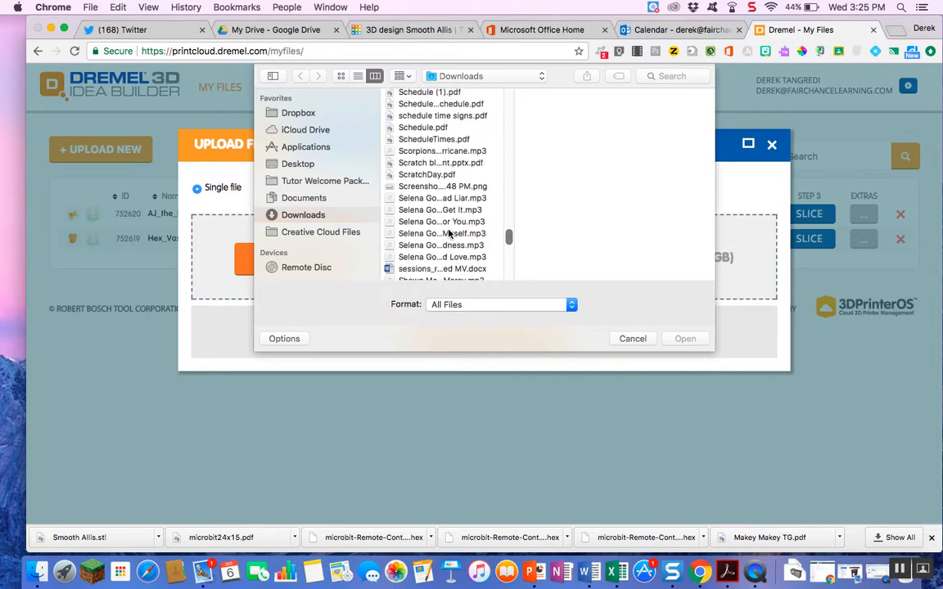
{"action": "scroll", "coordinate": [449, 234], "scroll_direction": "down", "scroll_amount": 3}
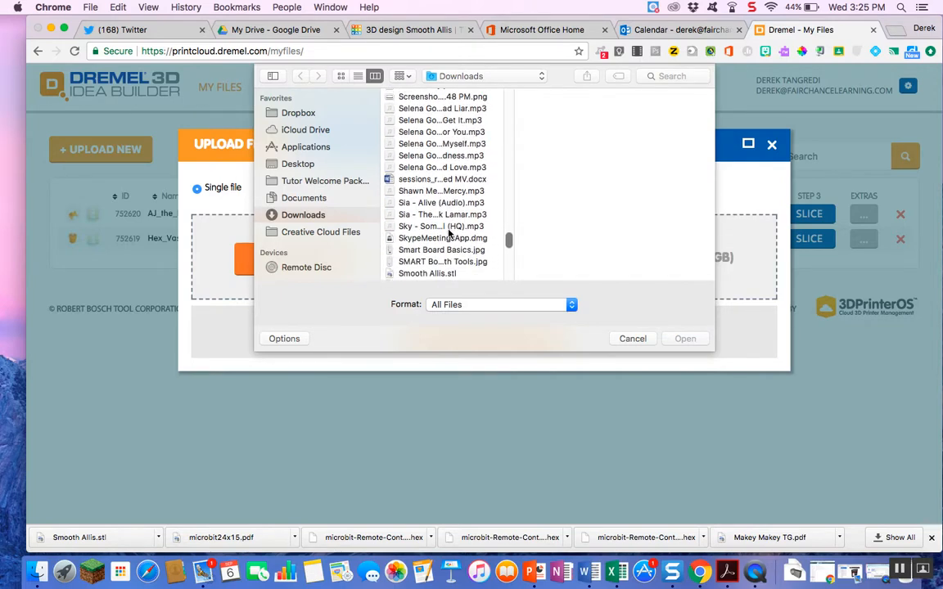
{"action": "left_click", "coordinate": [431, 273]}
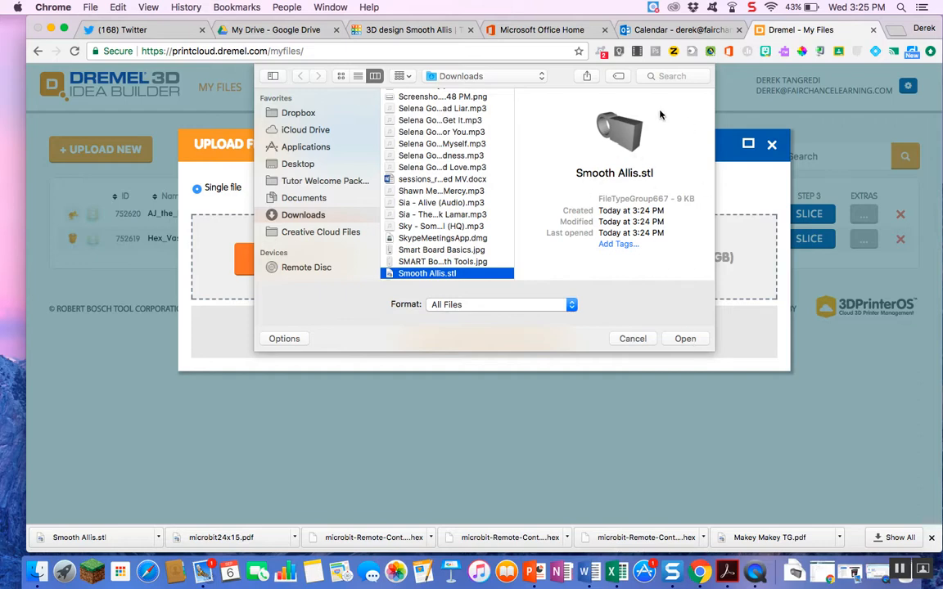
{"action": "left_click", "coordinate": [685, 338]}
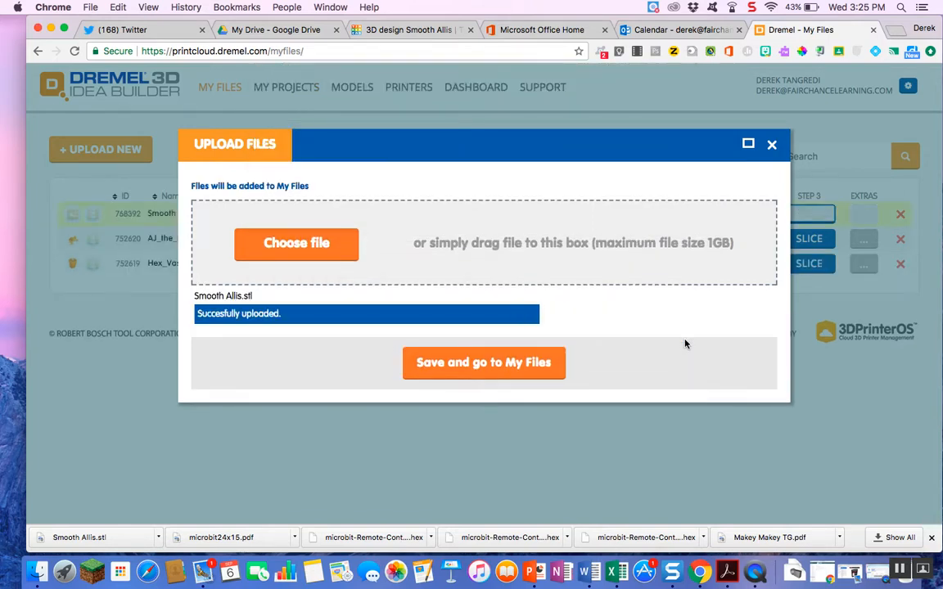
{"action": "left_click", "coordinate": [511, 378]}
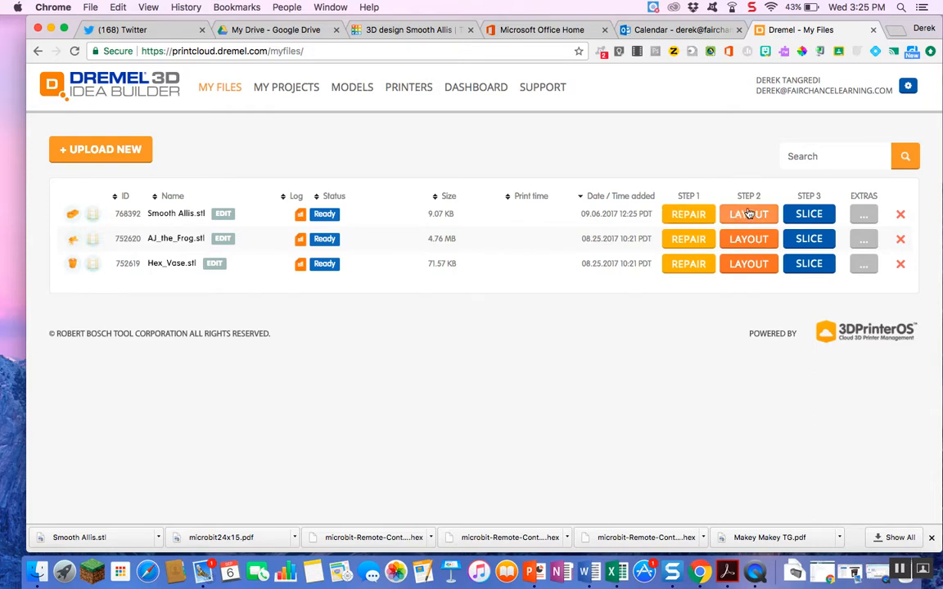
Repair Smooth Allis.stl with Magic Fix, optimized for the Dremel 3D40 Idea Builder with centering, rotation and auto-resize enabled
{"action": "left_click", "coordinate": [690, 217]}
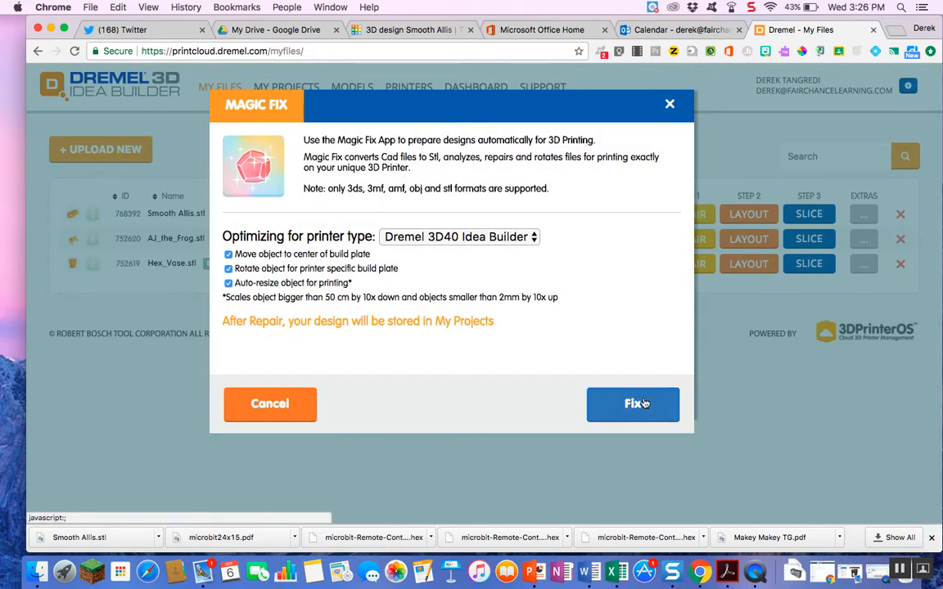
{"action": "left_click", "coordinate": [636, 404]}
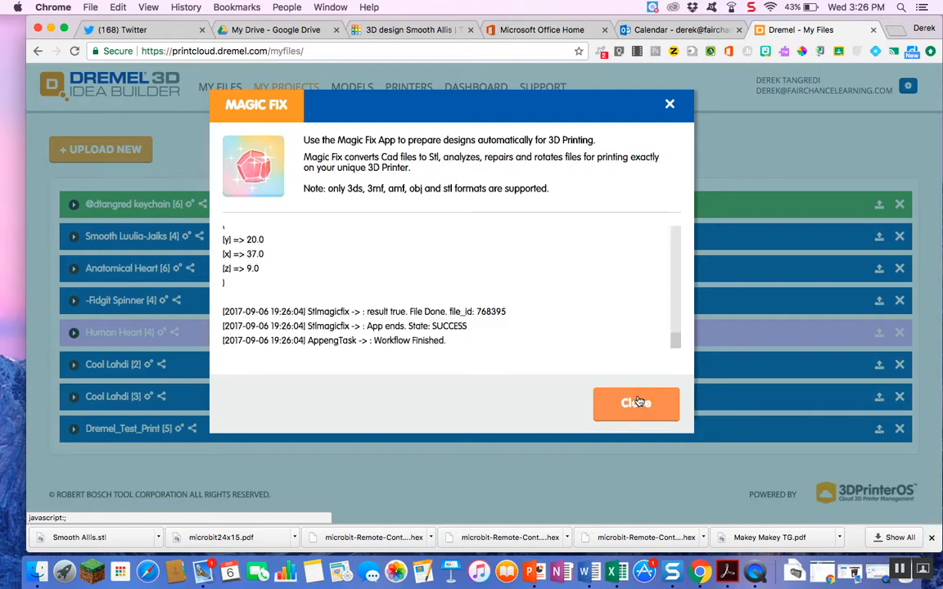
{"action": "left_click", "coordinate": [638, 402]}
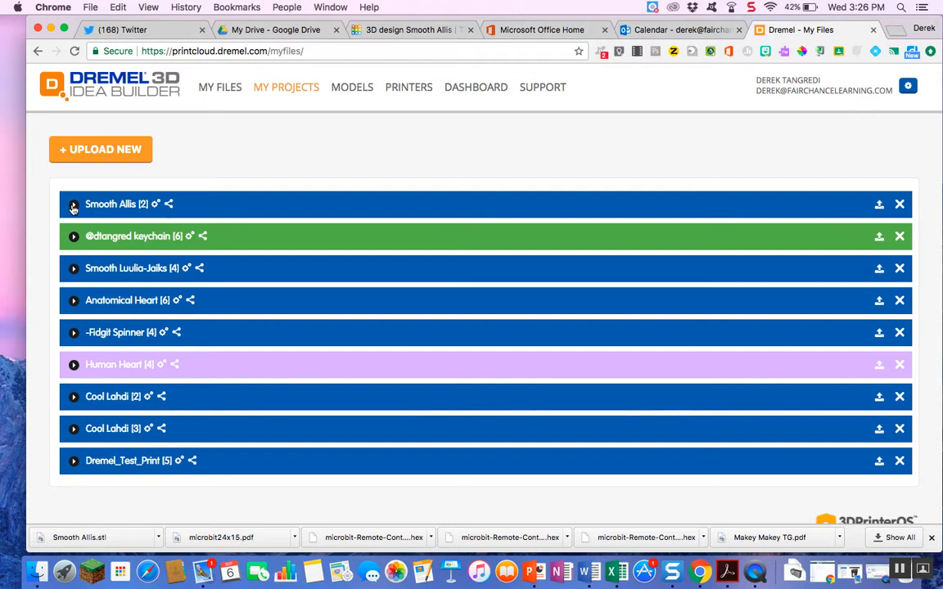
Save the repaired STL's layout from the Smooth Allis project and slice it for the Dremel 3D40 Idea Builder with the Standard (PLA) profile
{"action": "left_click", "coordinate": [73, 204]}
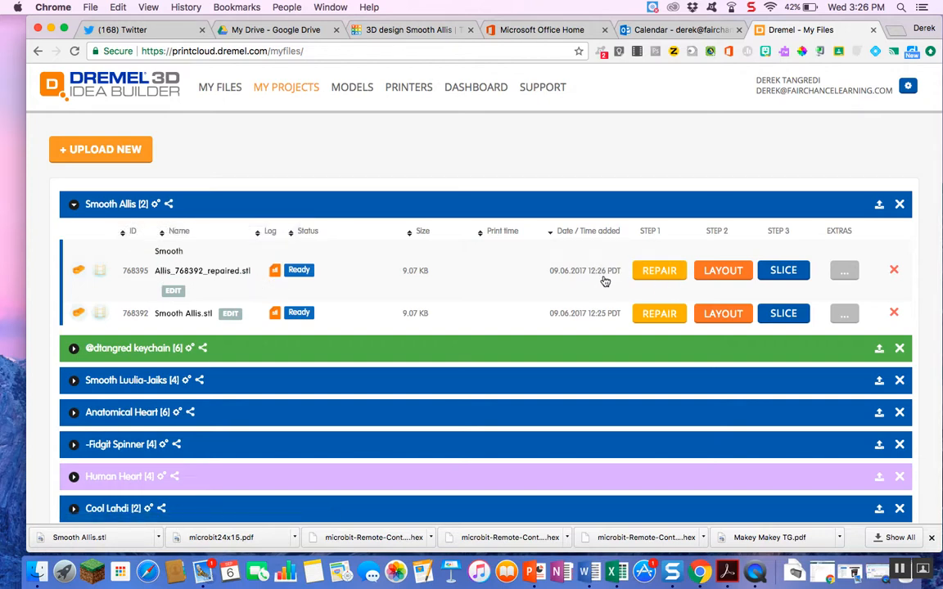
{"action": "left_click", "coordinate": [723, 271]}
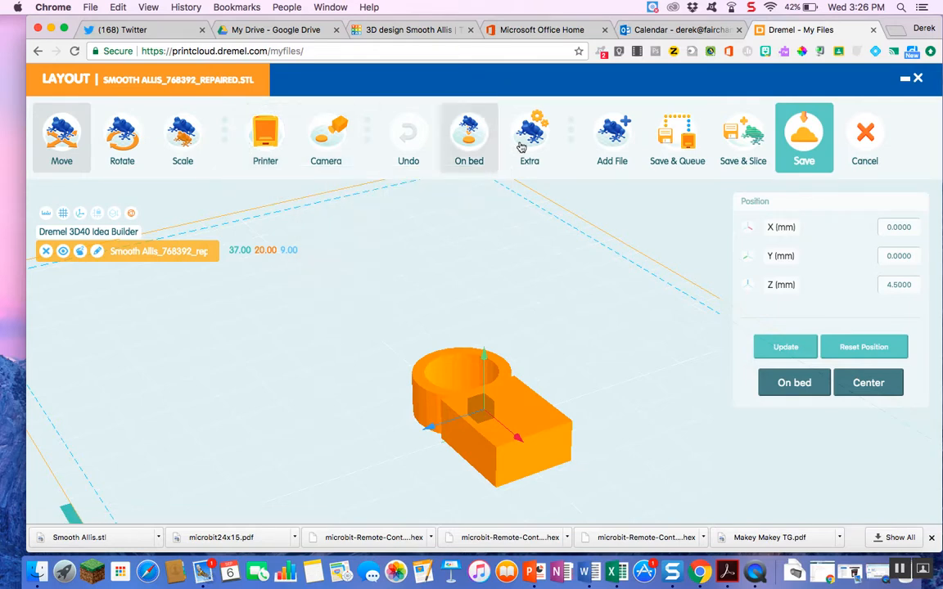
{"action": "left_click", "coordinate": [743, 156]}
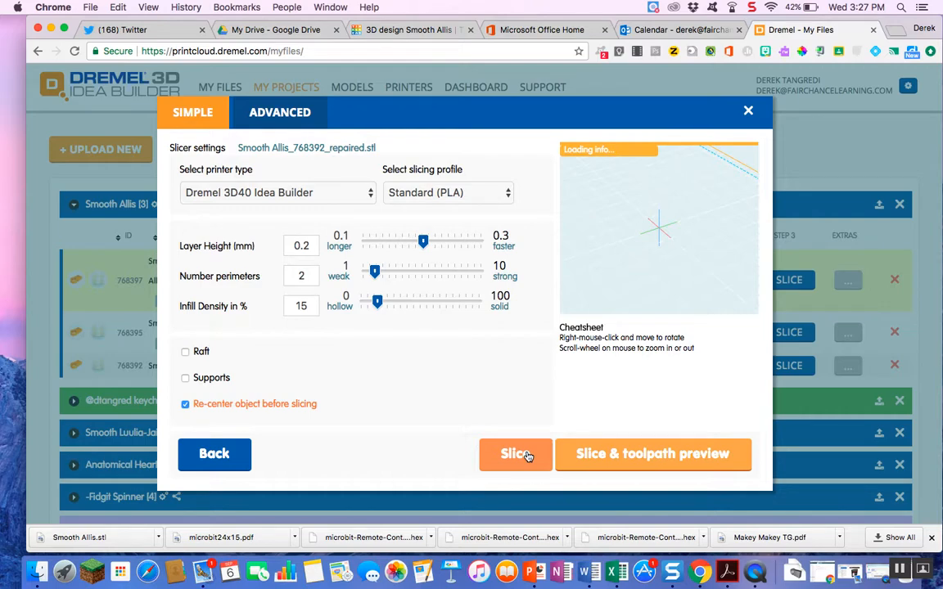
{"action": "left_click", "coordinate": [528, 456]}
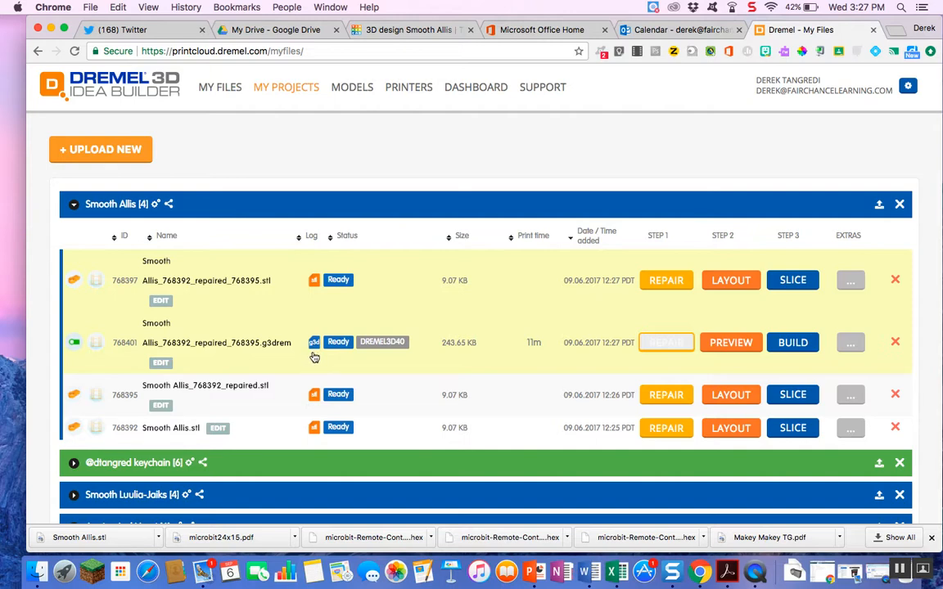
Preview the build layers of the sliced Smooth Allis .g3drem file and close the preview
{"action": "mouse_move", "coordinate": [318, 349]}
{"action": "left_click", "coordinate": [732, 347]}
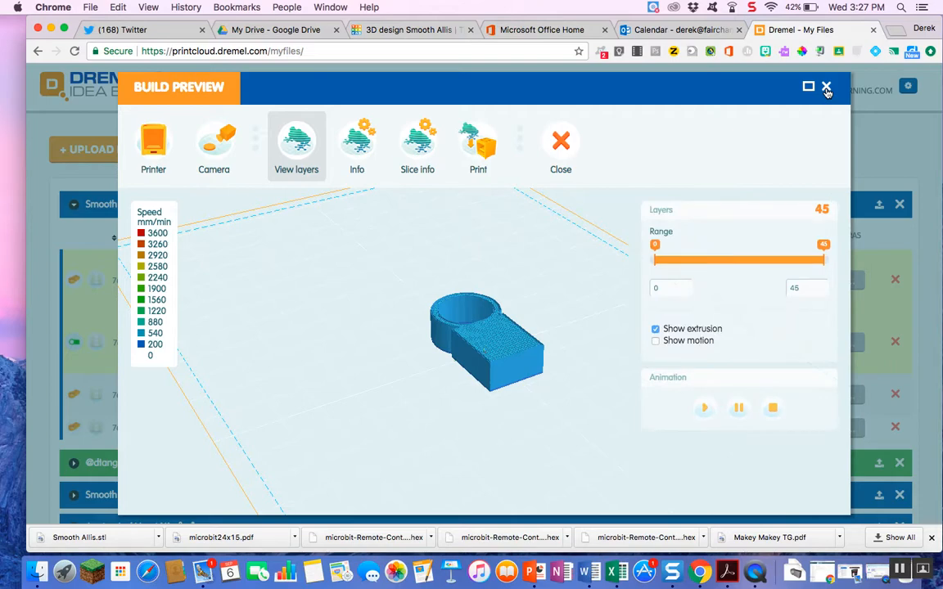
{"action": "left_click", "coordinate": [826, 87]}
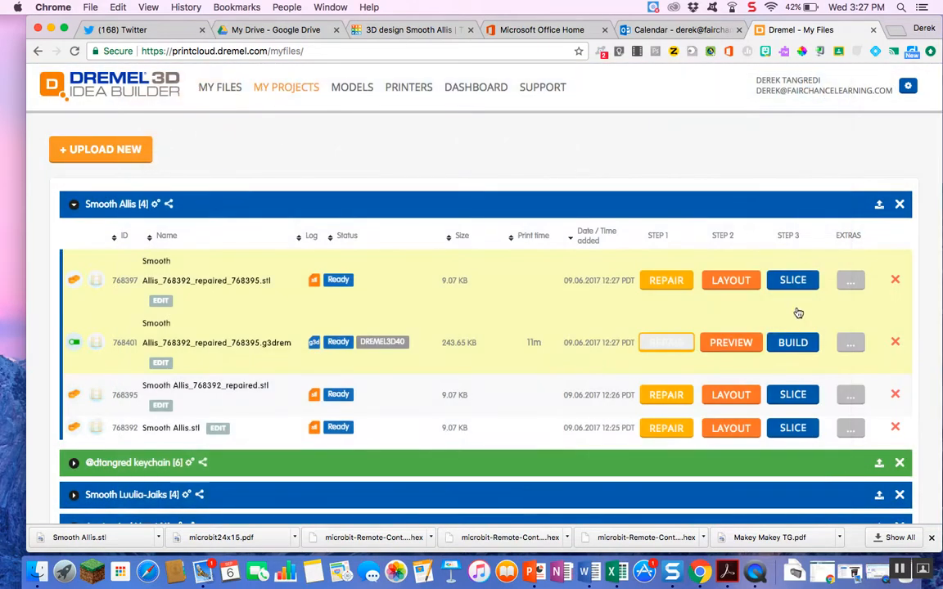
Look at the printer selection for building the sliced .g3drem file and at its file sharing settings, closing both without changes
{"action": "left_click", "coordinate": [790, 342]}
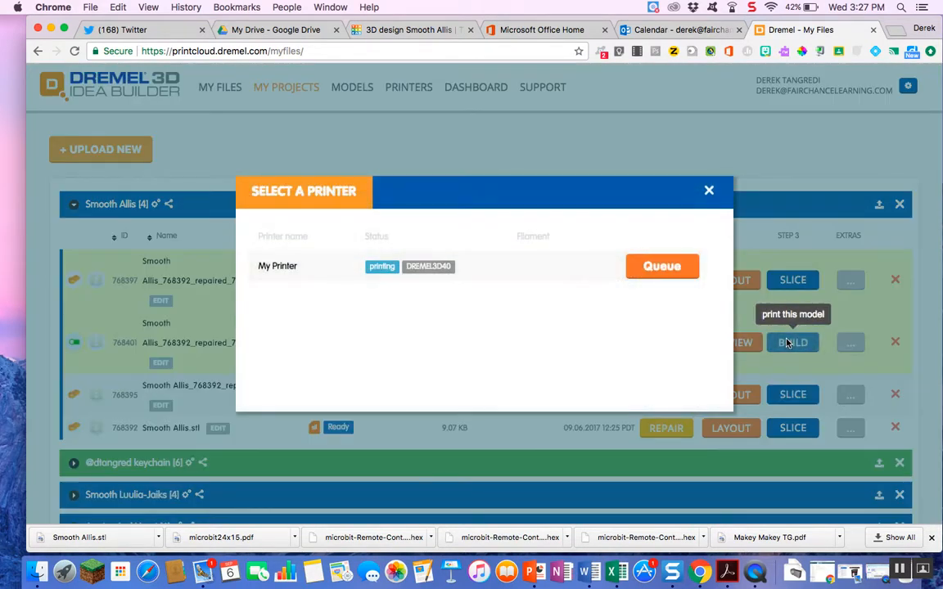
{"action": "left_click", "coordinate": [709, 190]}
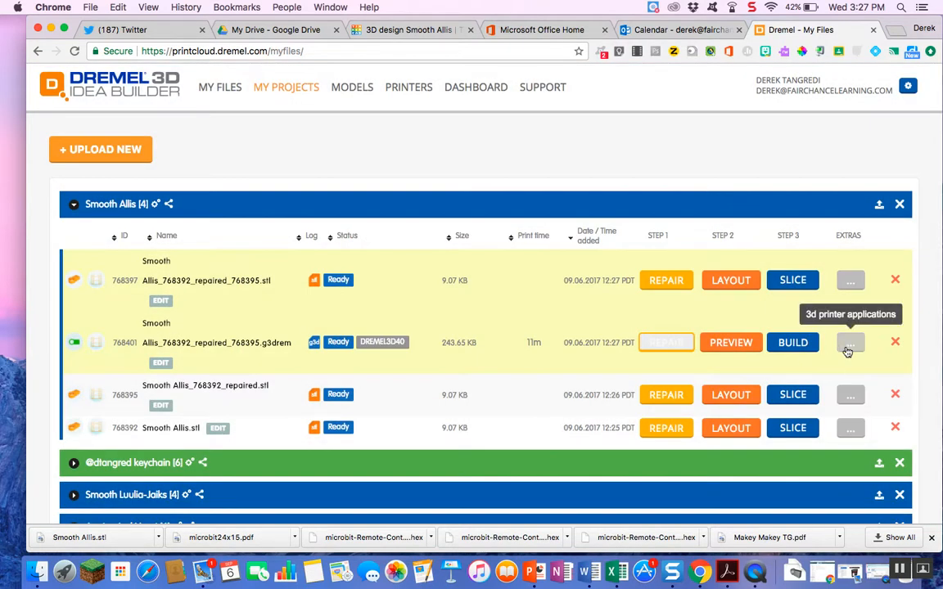
{"action": "left_click", "coordinate": [849, 348]}
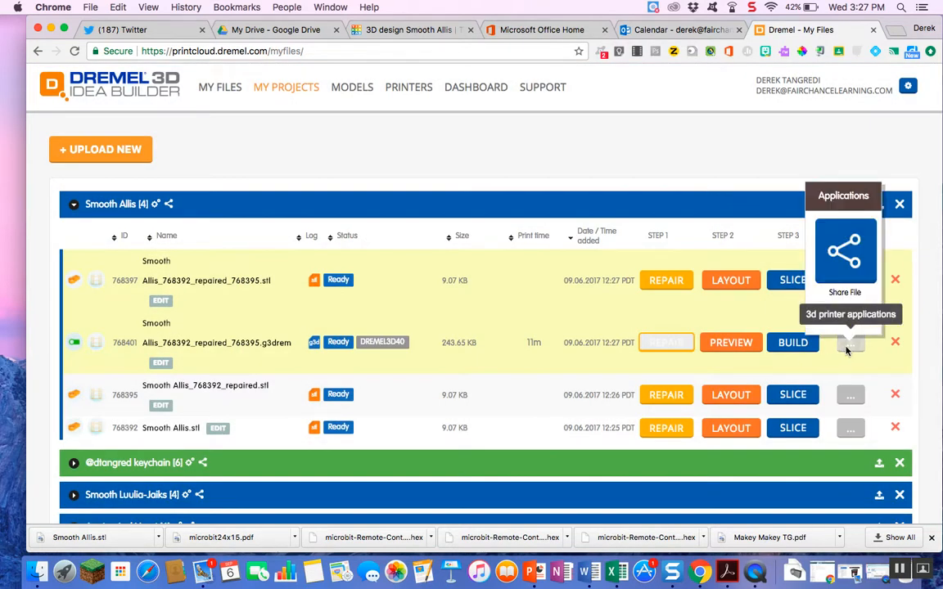
{"action": "left_click", "coordinate": [845, 279]}
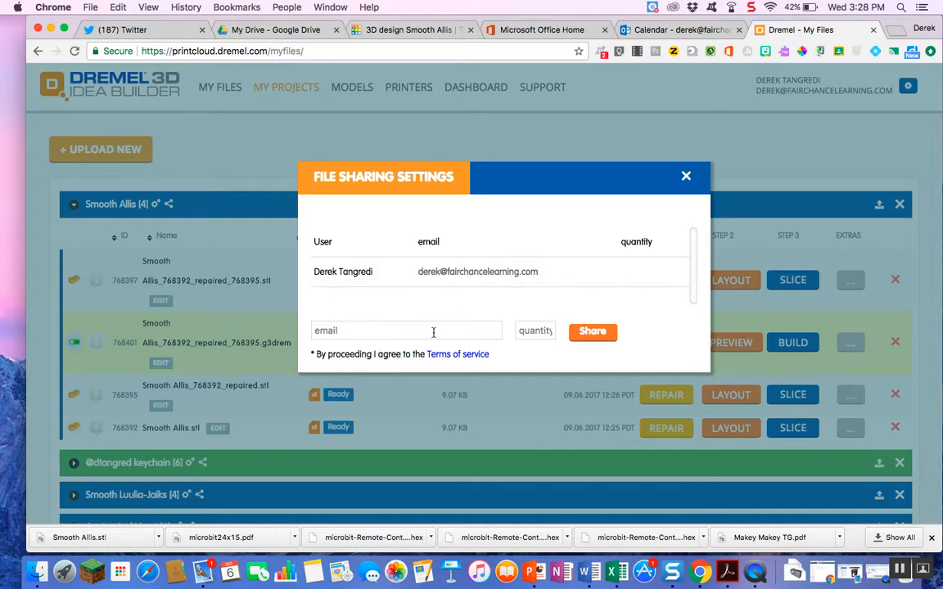
{"action": "left_click", "coordinate": [687, 179]}
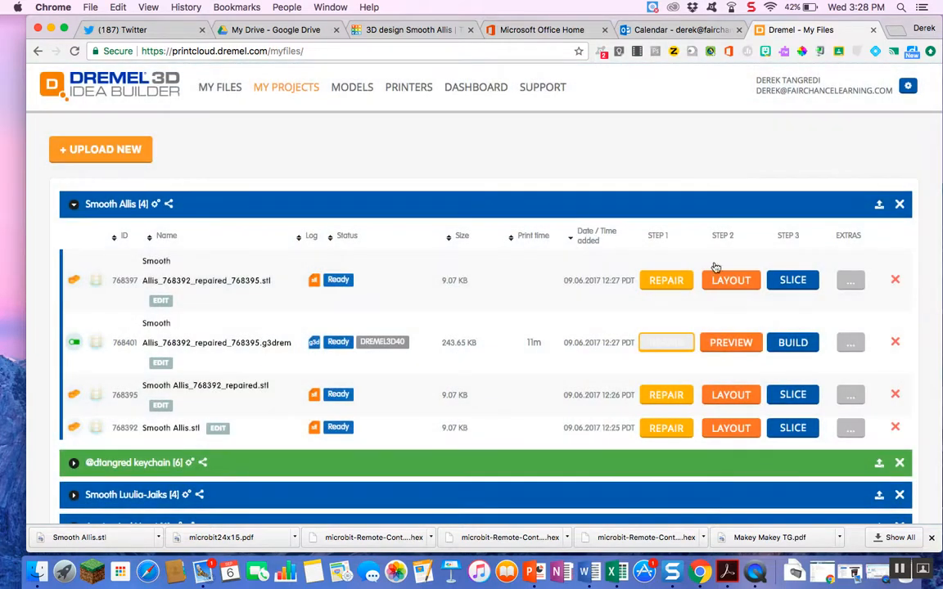